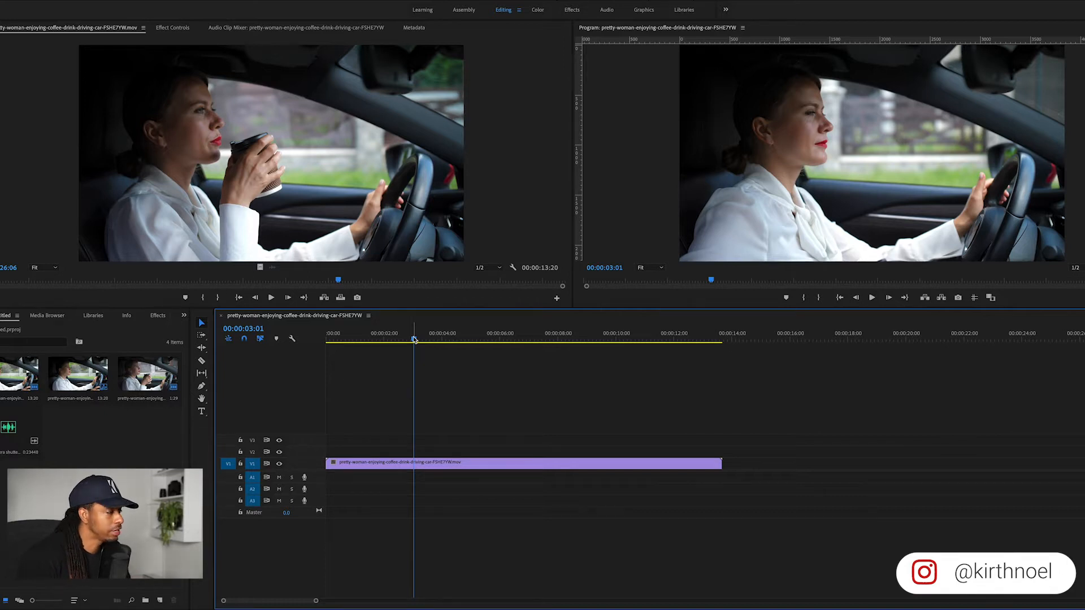
Step: Play the sequence and stop the playhead at 00:00:09:13, where the woman holds the cup lowered
{"action": "key", "text": "space"}
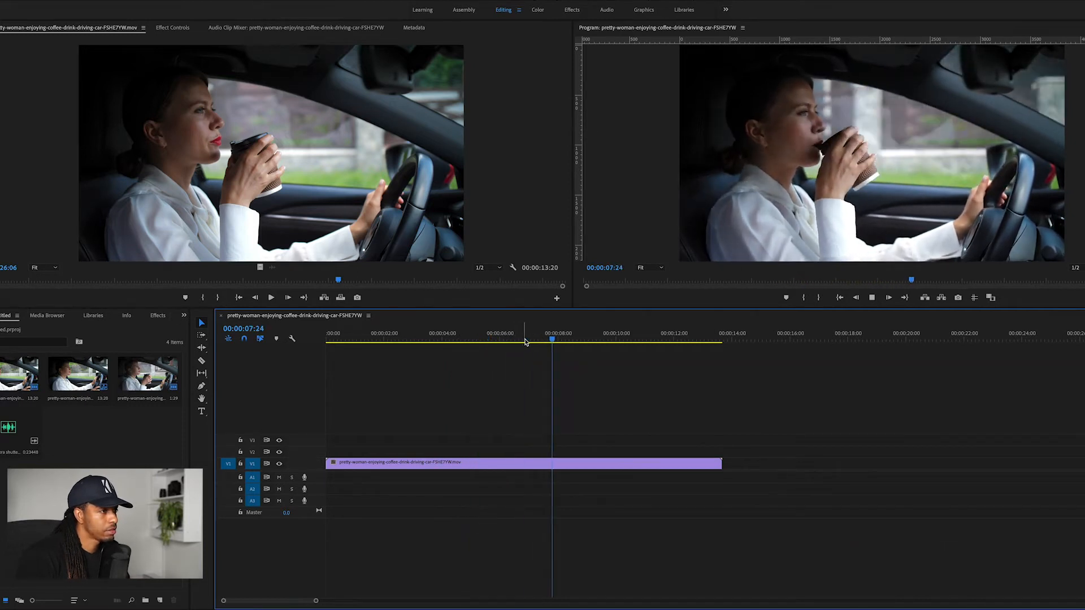
{"action": "key", "text": "space"}
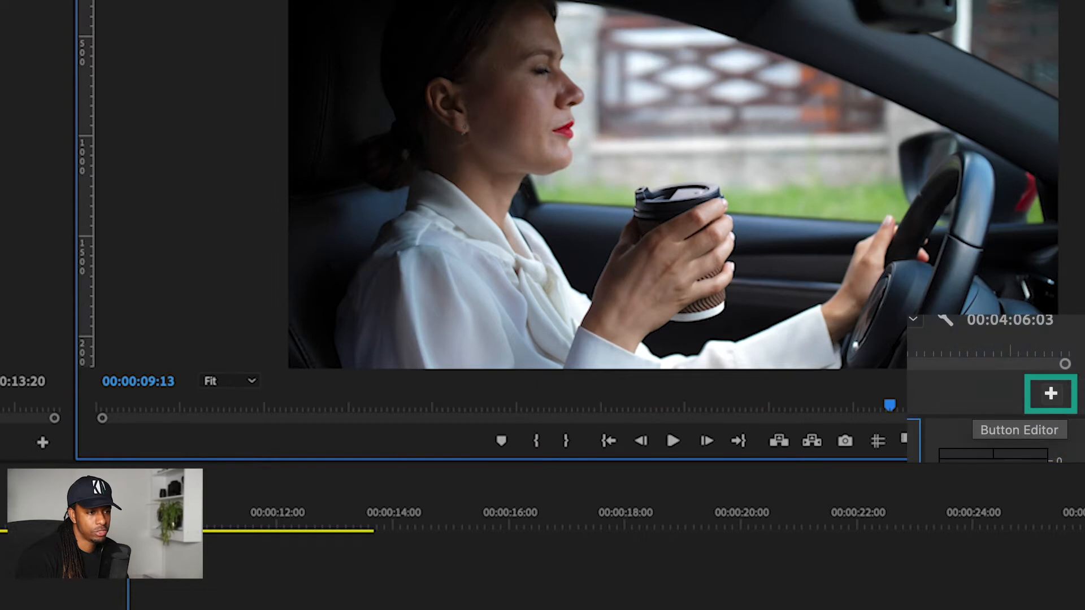
{"action": "left_click", "coordinate": [1051, 394]}
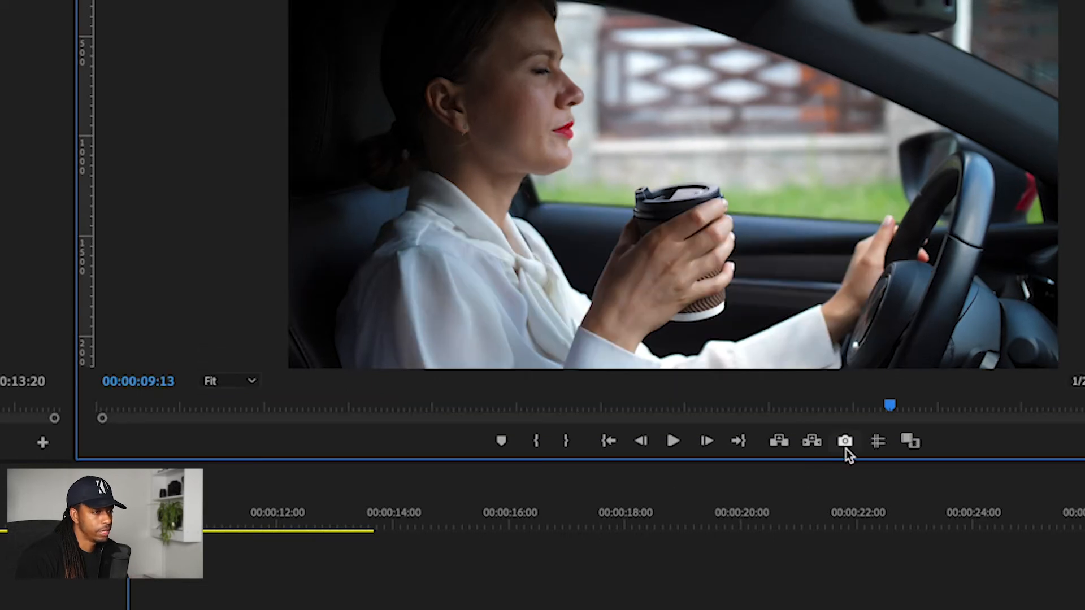
{"action": "left_click", "coordinate": [845, 417]}
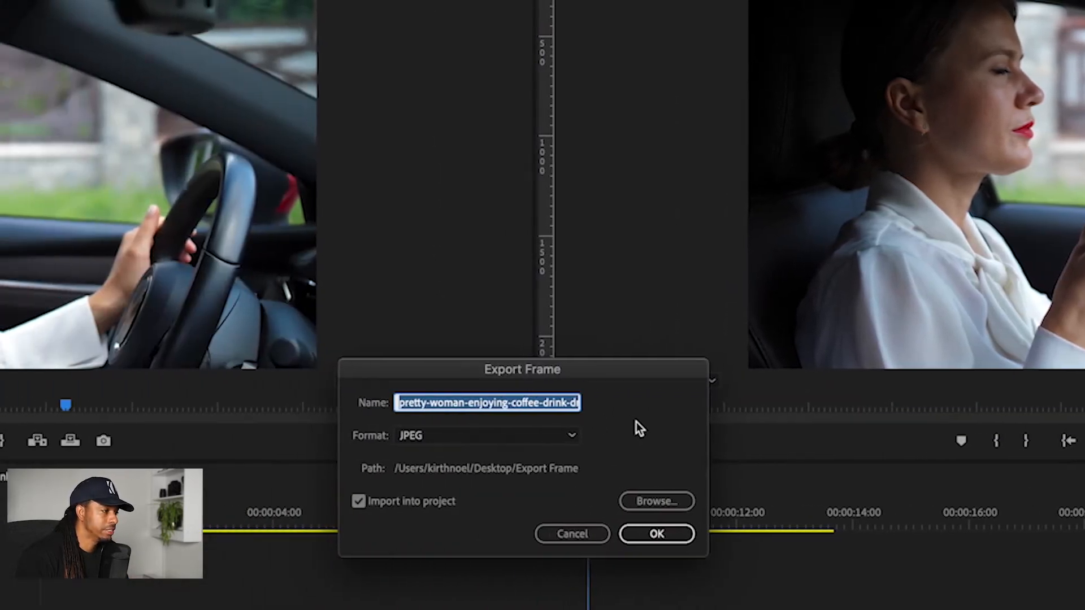
{"action": "left_click", "coordinate": [580, 537]}
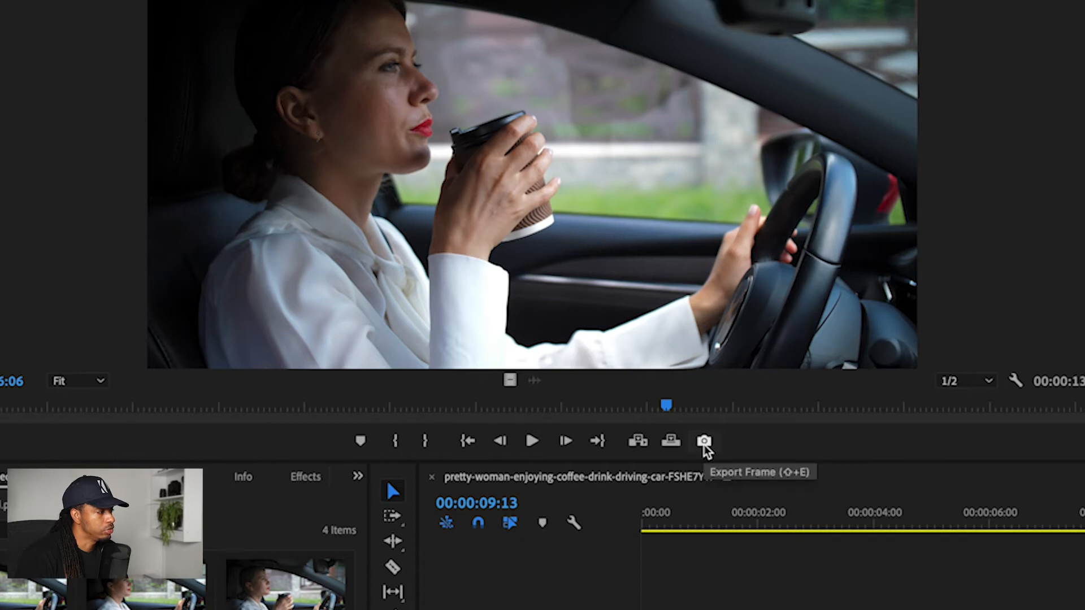
{"action": "left_click", "coordinate": [747, 602]}
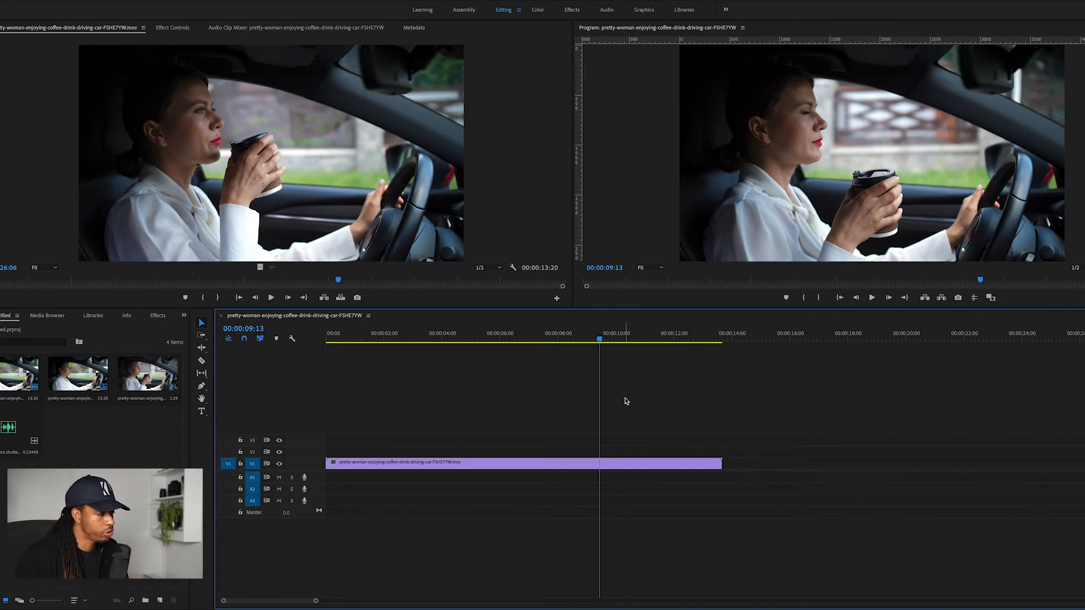
Step: Export the current frame as a JPEG to the Desktop's Export Frame folder with Import into project enabled, and select the imported still
{"action": "key", "text": "shift+e"}
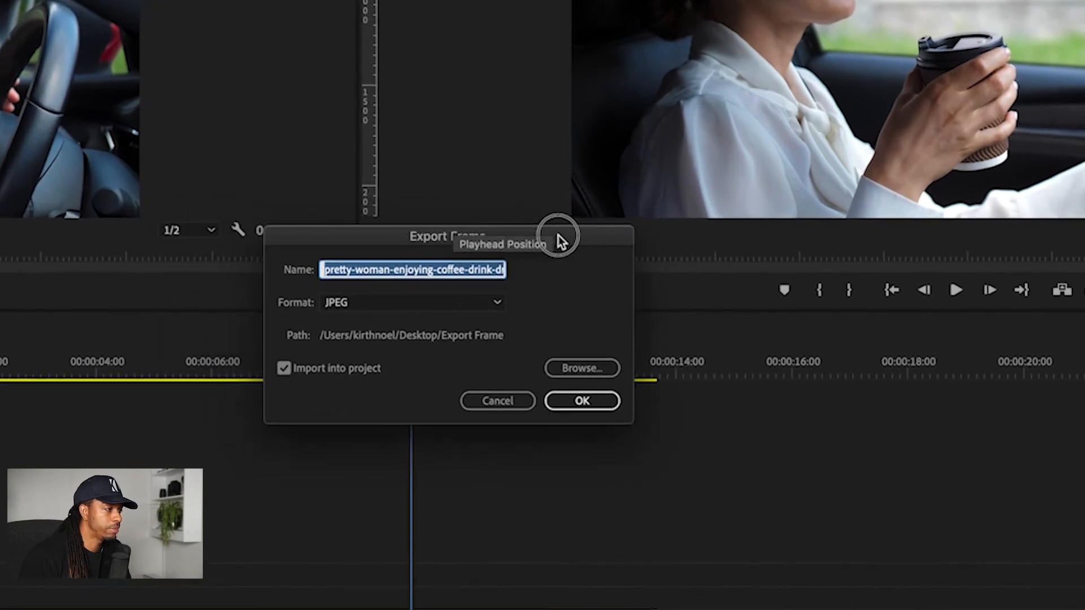
{"action": "left_click_drag", "start_coordinate": [559, 236], "coordinate": [605, 264]}
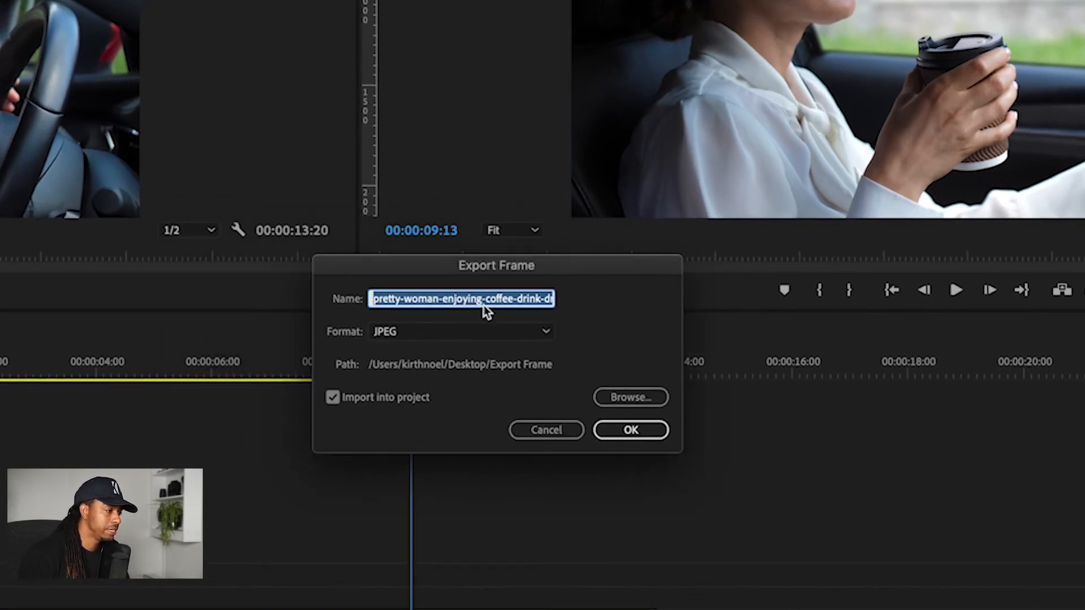
{"action": "left_click", "coordinate": [547, 332]}
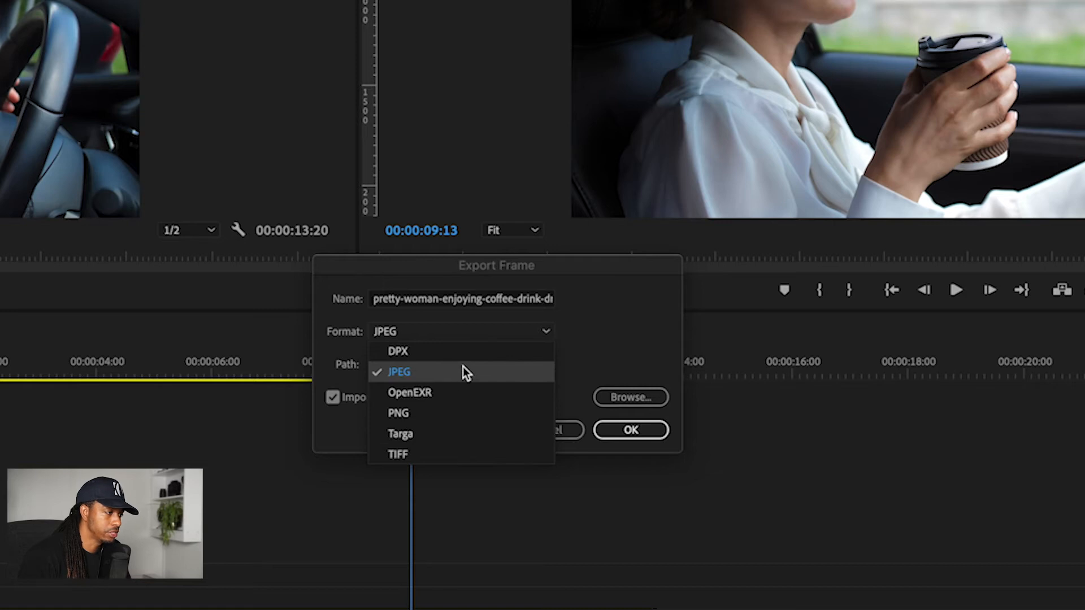
{"action": "left_click", "coordinate": [477, 372]}
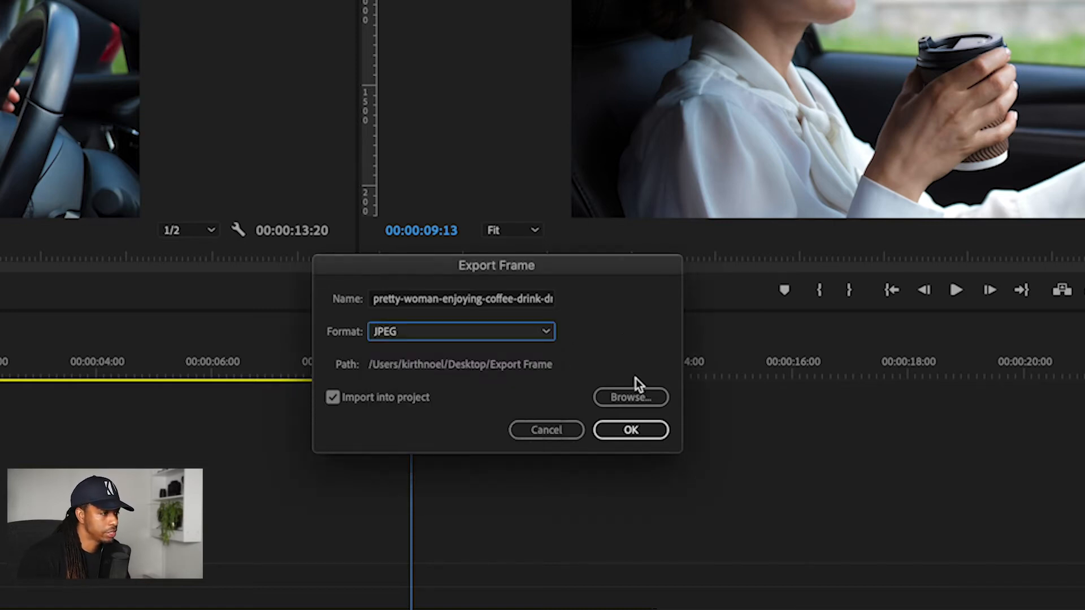
{"action": "left_click", "coordinate": [624, 396]}
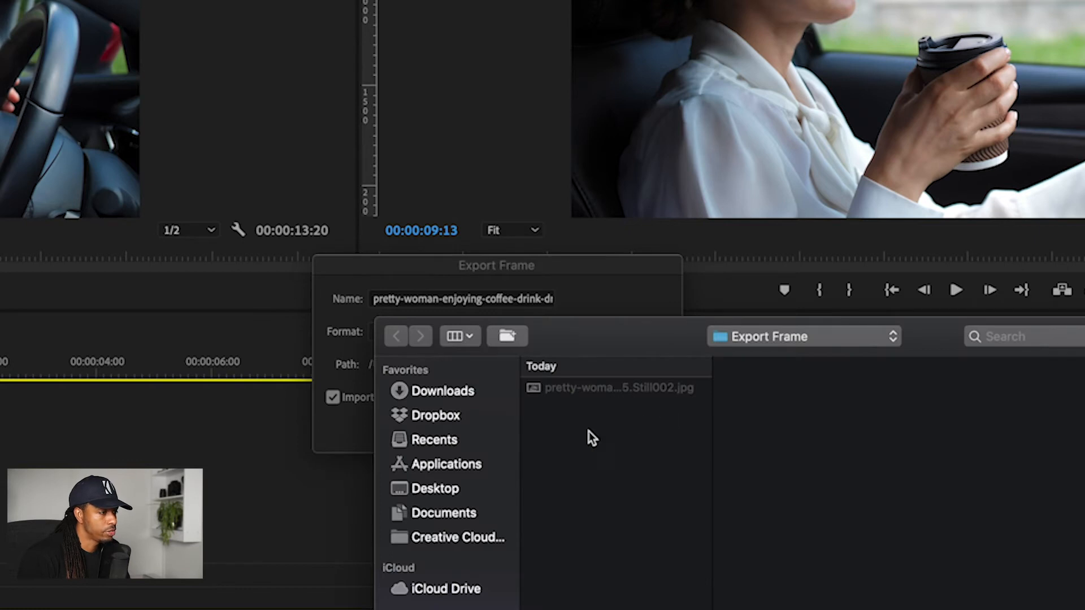
{"action": "key", "text": "Escape"}
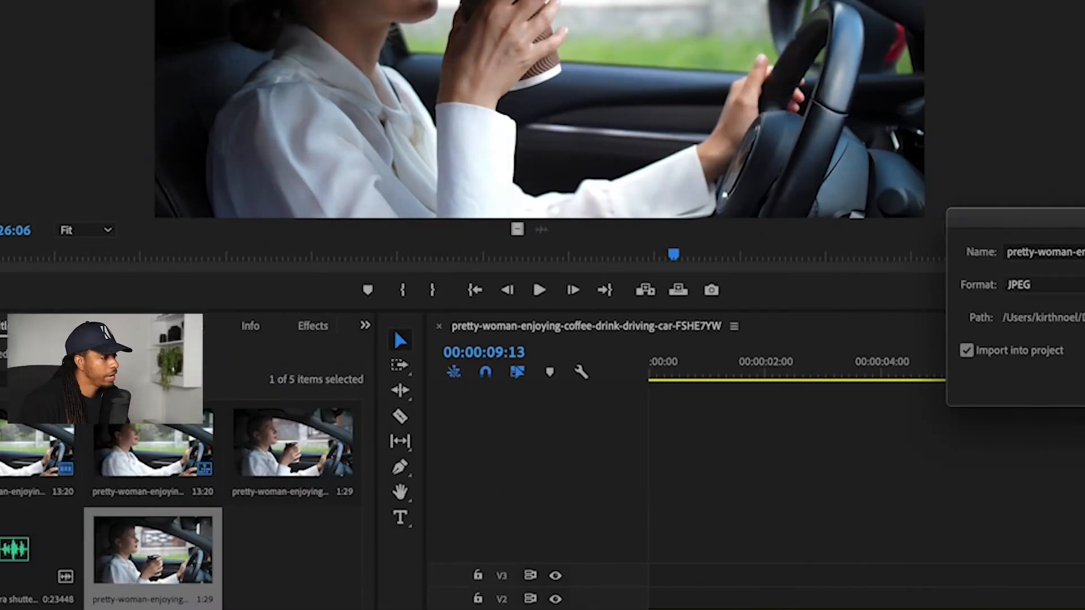
{"action": "left_click", "coordinate": [480, 383]}
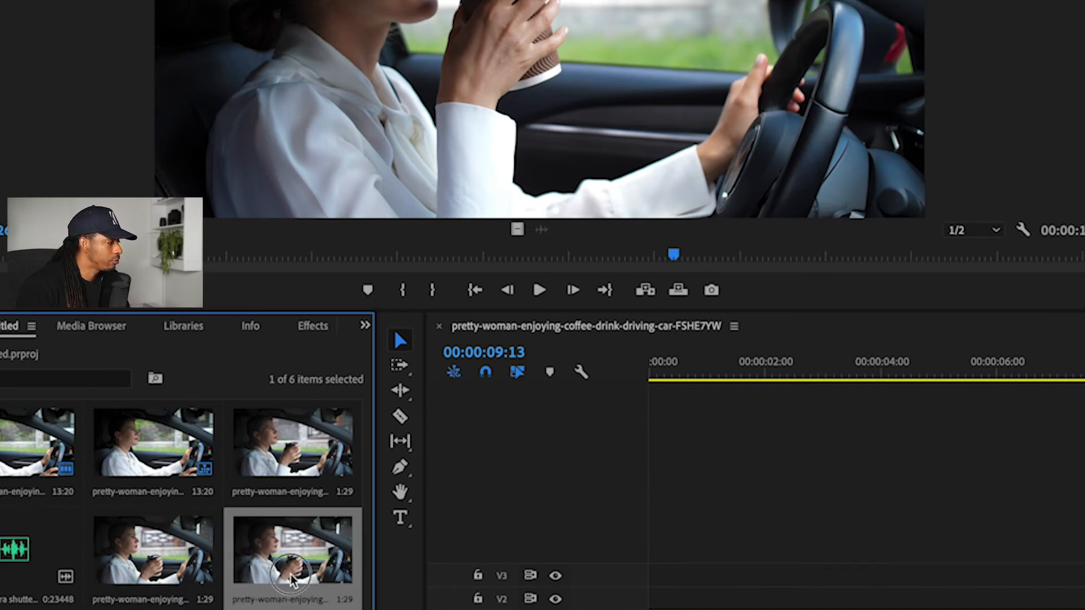
{"action": "left_click", "coordinate": [292, 609]}
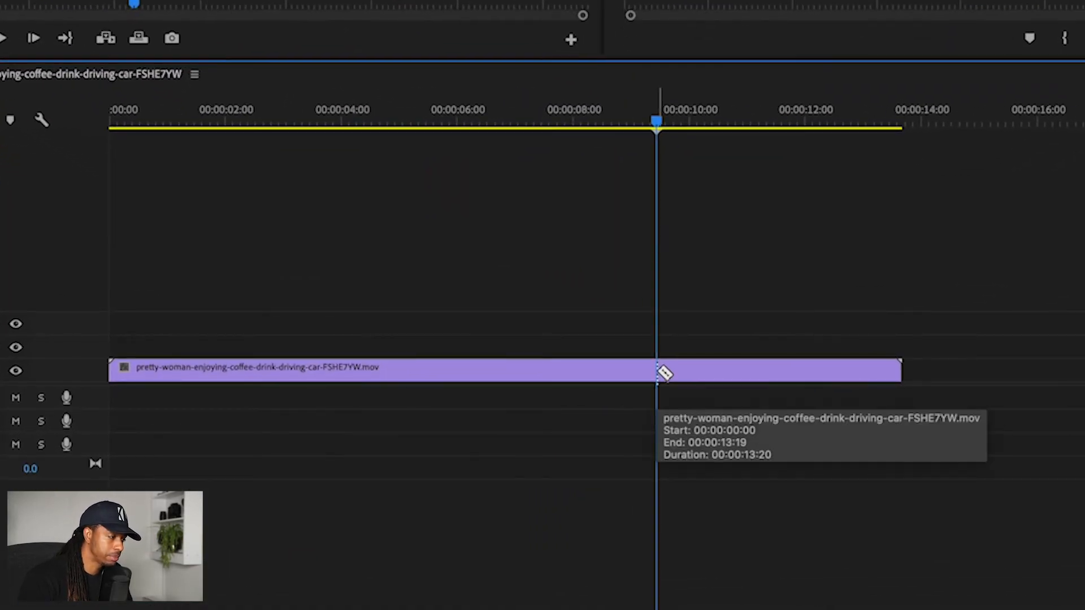
Step: Split the car clip on V1 at 00:00:09:13 with the Razor tool and return to the Selection tool
{"action": "left_click", "coordinate": [657, 372]}
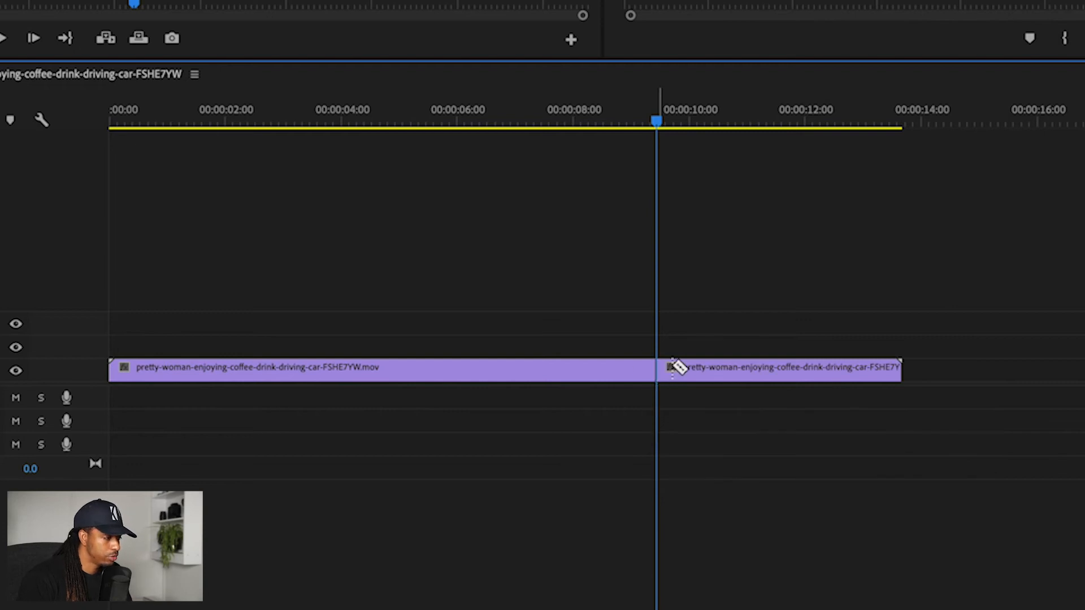
{"action": "key", "text": "c"}
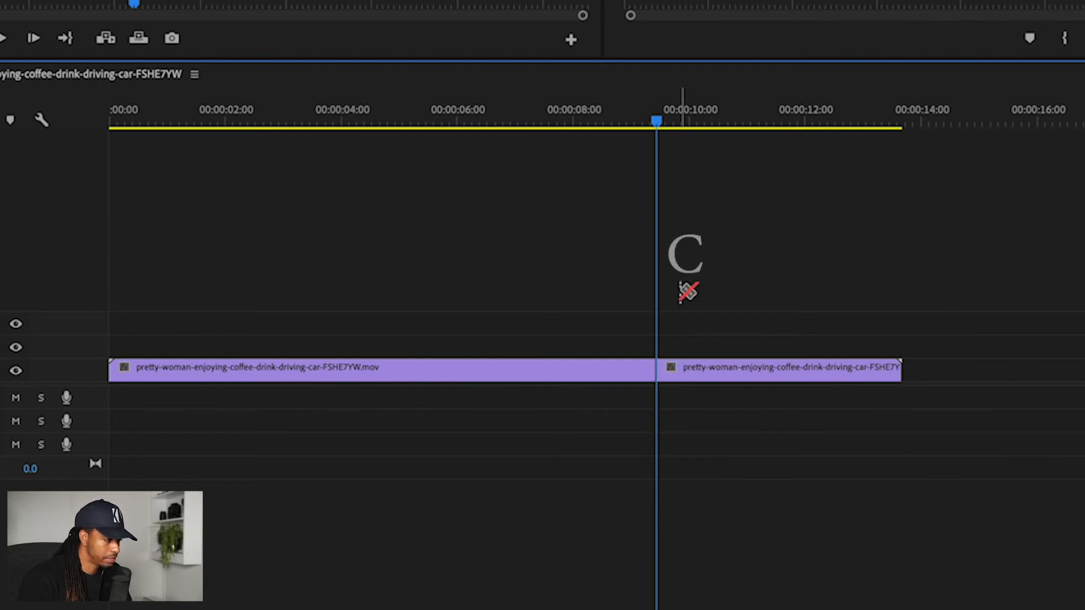
{"action": "key", "text": "v"}
Step: Place the exported still at the cut on V1, trimmed to about one second, with the rest of the clip directly after it
{"action": "left_click", "coordinate": [290, 305]}
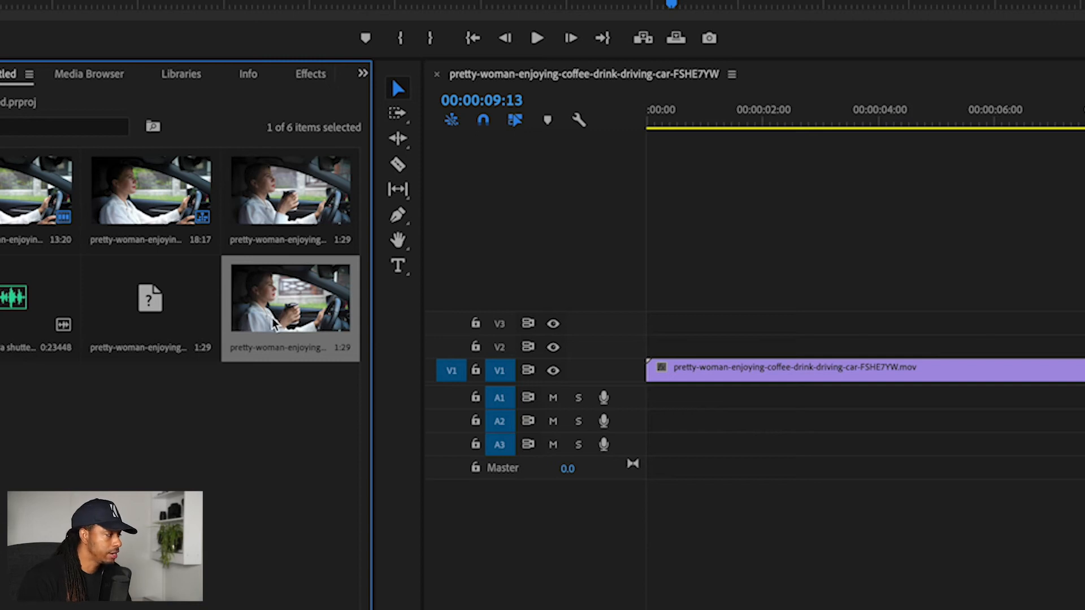
{"action": "left_click", "coordinate": [273, 321]}
{"action": "left_click_drag", "start_coordinate": [273, 320], "coordinate": [658, 416]}
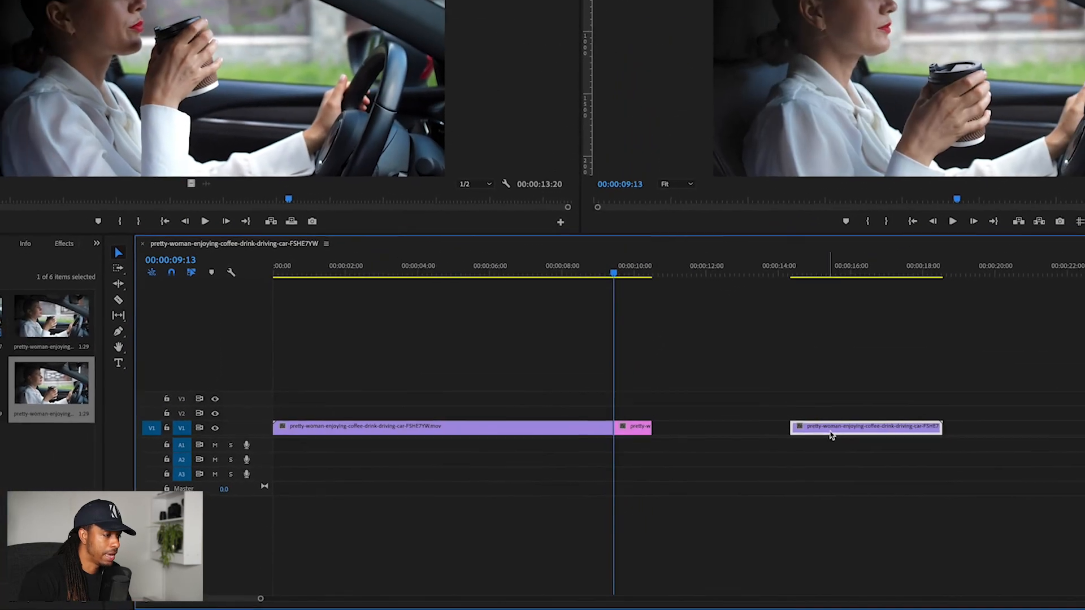
{"action": "left_click_drag", "start_coordinate": [835, 422], "coordinate": [681, 451]}
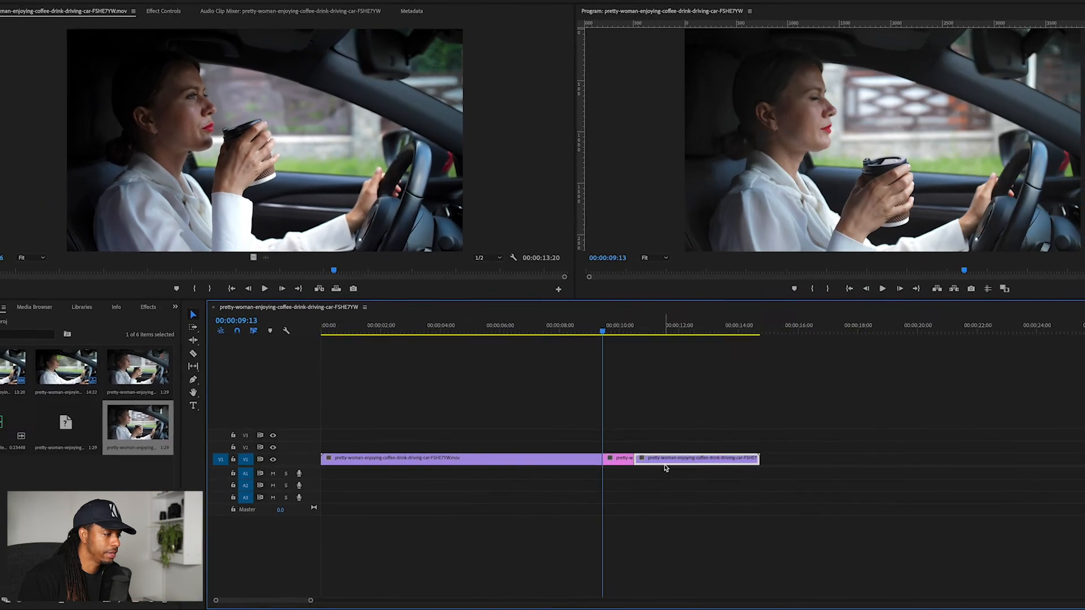
Step: Play back the sequence from shortly before the still frame and park the playhead at 00:00:09:03
{"action": "left_click", "coordinate": [581, 327]}
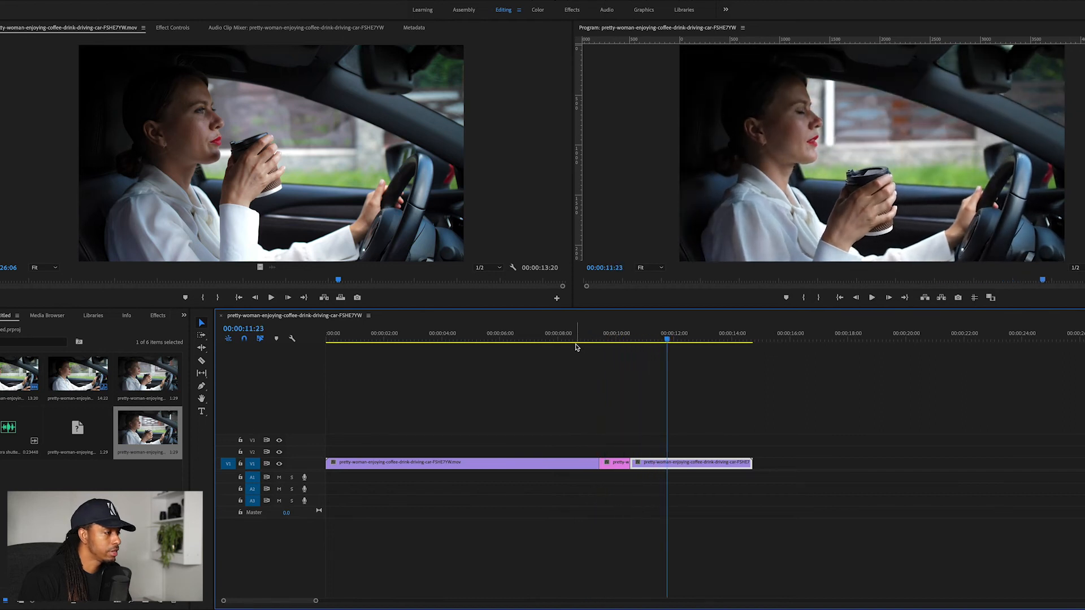
{"action": "left_click", "coordinate": [581, 337]}
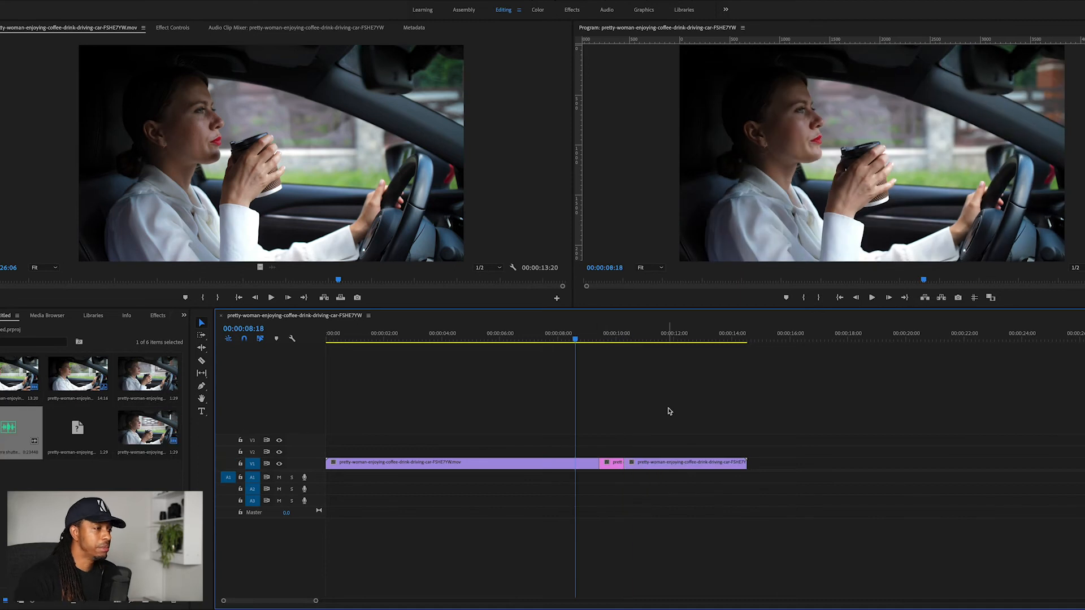
{"action": "key", "text": "space"}
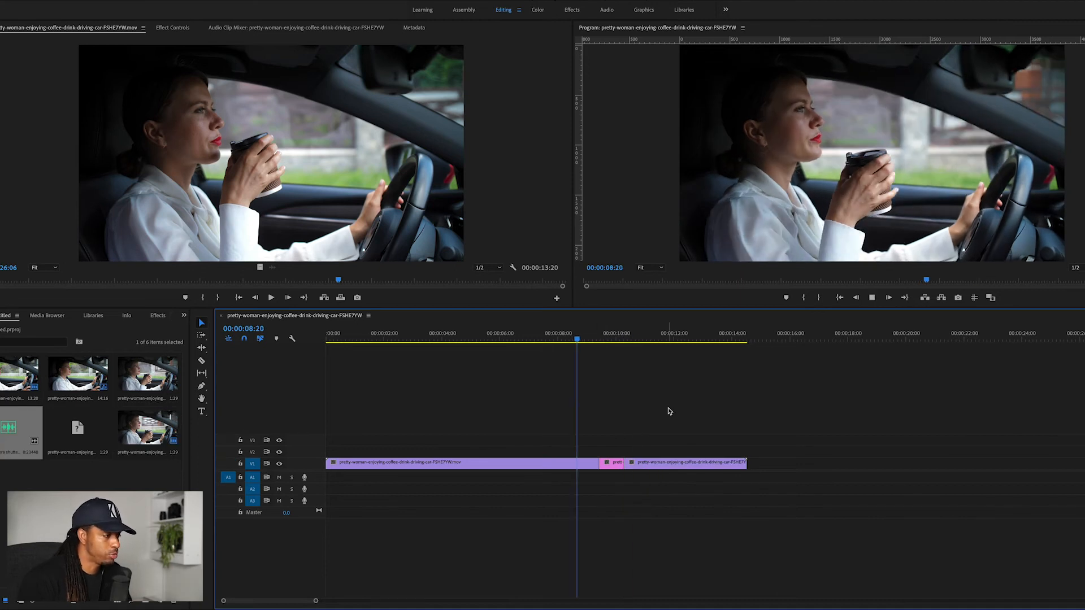
{"action": "key", "text": "space"}
{"action": "left_click", "coordinate": [591, 340]}
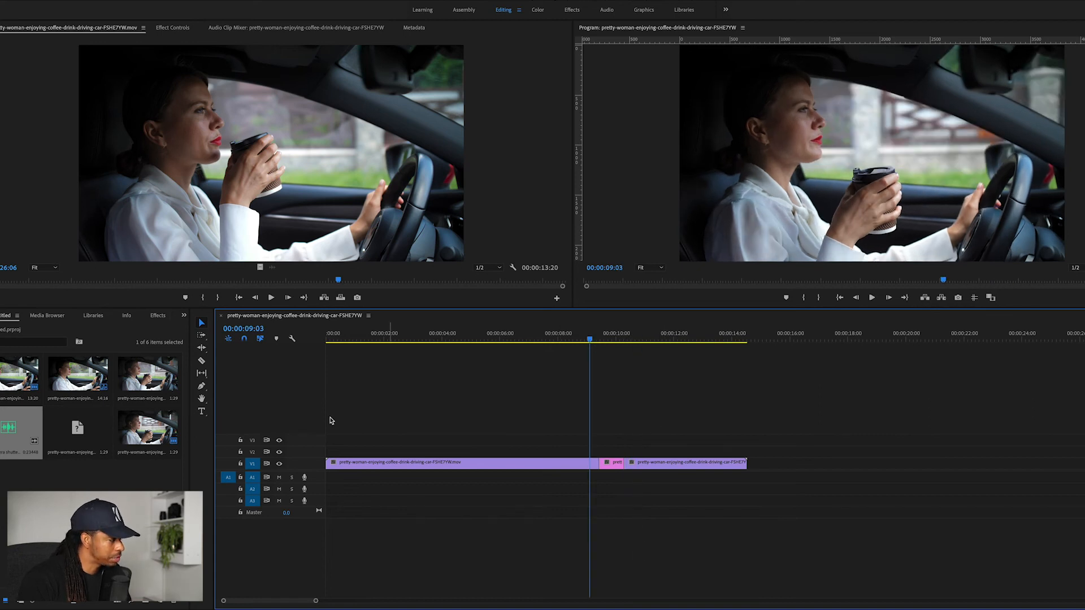
Step: Place the camera shutter sound on audio track A1, aligned with the start of the still frame
{"action": "left_click", "coordinate": [9, 430]}
{"action": "left_click_drag", "start_coordinate": [9, 430], "coordinate": [597, 478]}
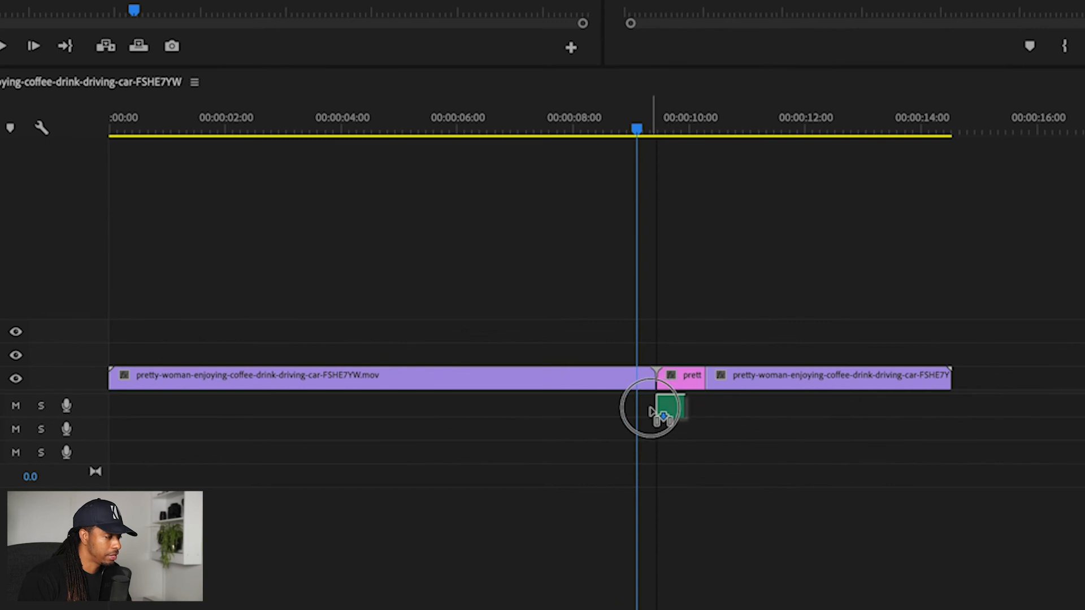
{"action": "left_click_drag", "start_coordinate": [650, 410], "coordinate": [659, 413]}
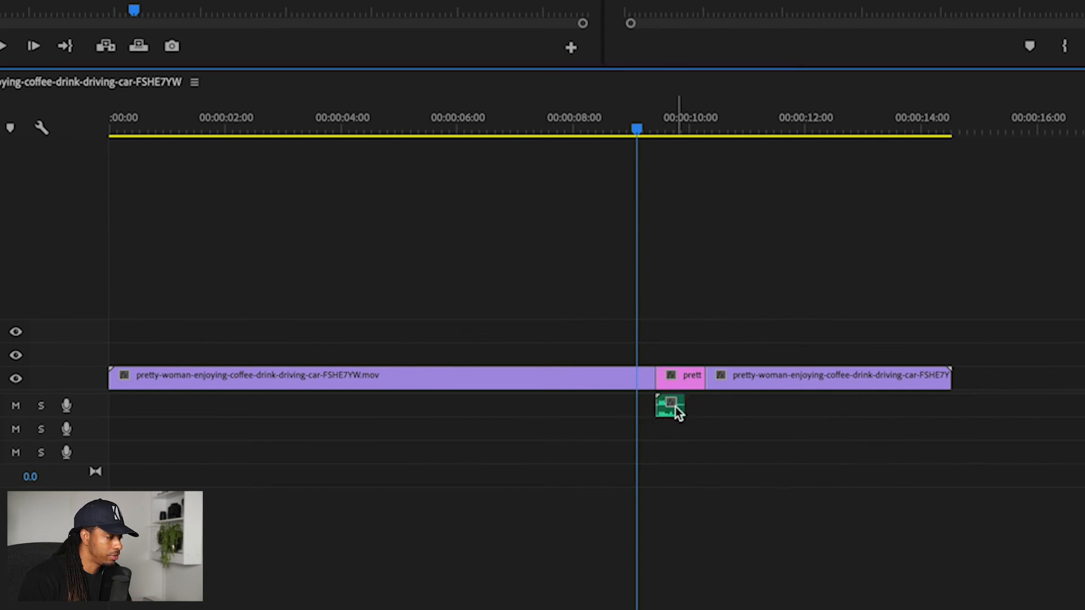
Step: Shift the camera shutter sound about four frames earlier so it starts just before the still frame
{"action": "key", "text": "="}
{"action": "key", "text": "="}
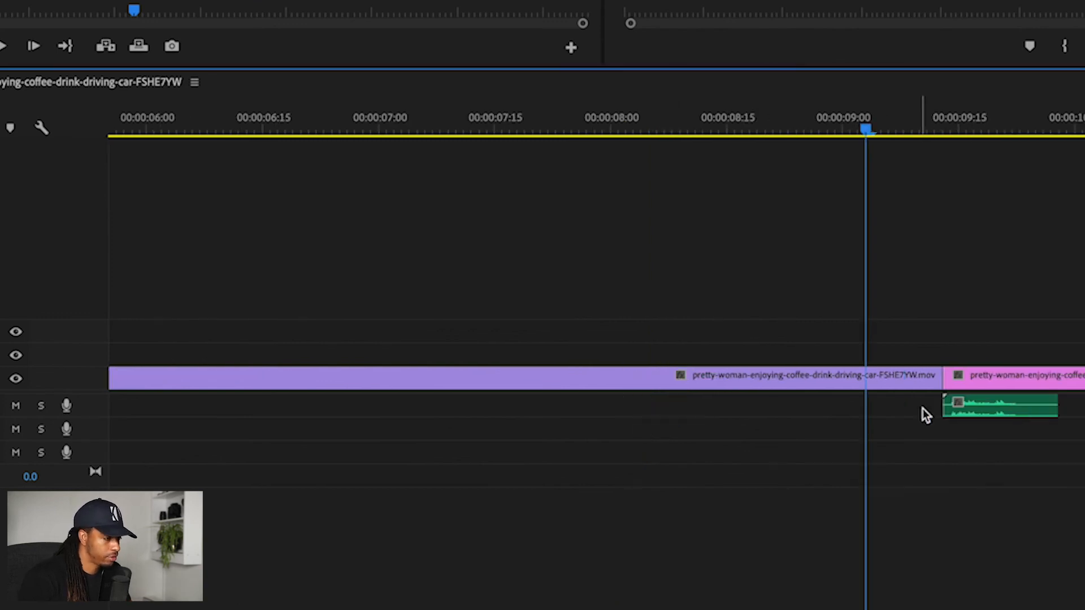
{"action": "left_click", "coordinate": [1016, 417]}
{"action": "left_click_drag", "start_coordinate": [1016, 417], "coordinate": [1002, 421]}
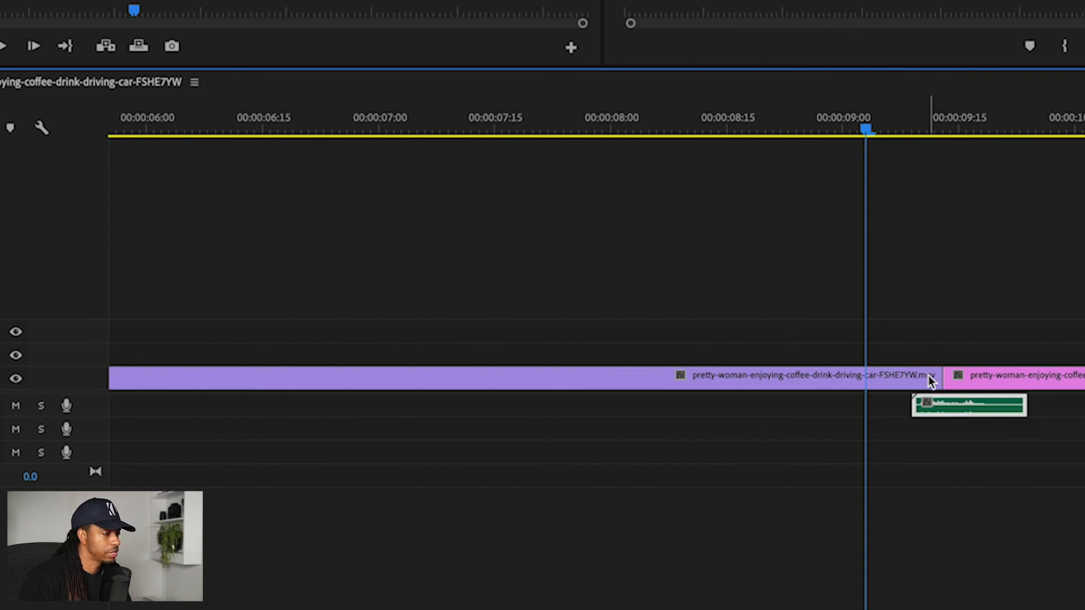
Step: Apply a Dip to Black transition at the cut into the still frame and shorten it to about seven frames
{"action": "left_click", "coordinate": [316, 84]}
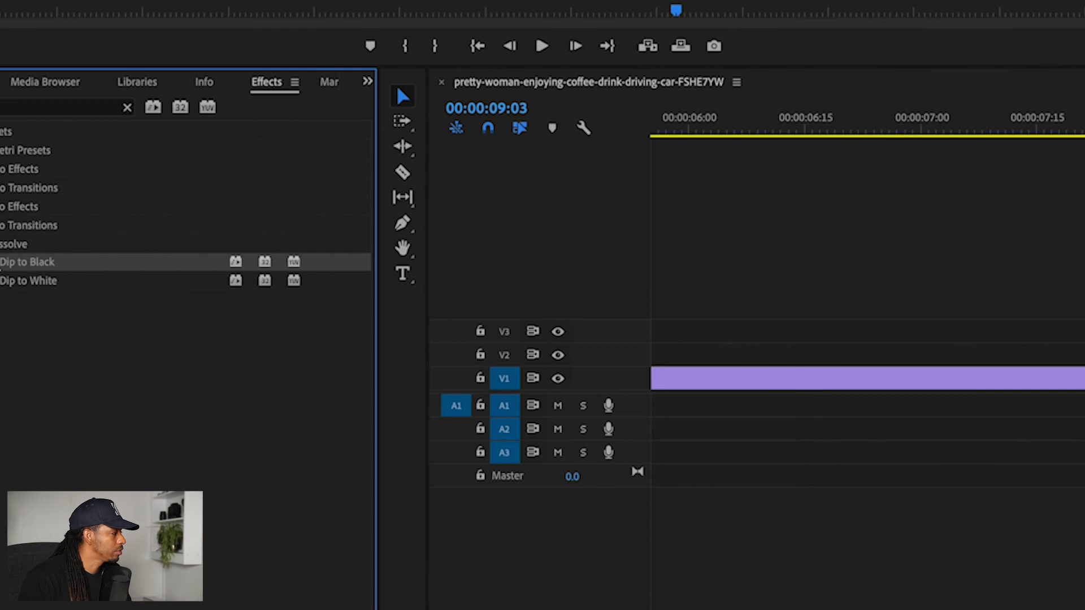
{"action": "left_click_drag", "start_coordinate": [2, 263], "coordinate": [592, 373]}
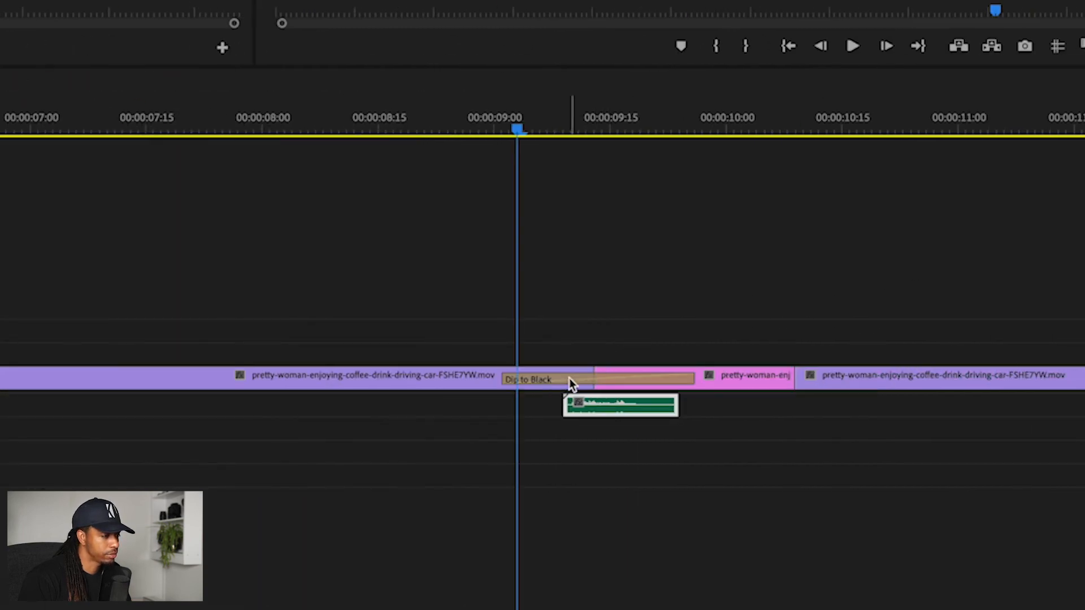
{"action": "left_click_drag", "start_coordinate": [518, 379], "coordinate": [585, 378]}
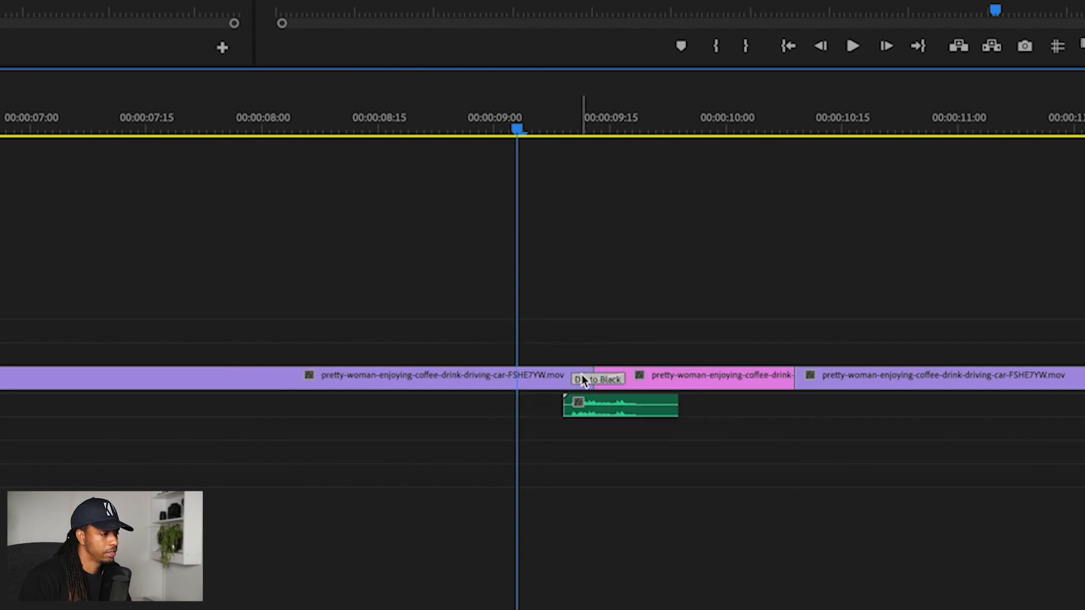
Step: Play back the finished freeze frame with its shutter sound and transition from about 00:00:09:00
{"action": "left_click", "coordinate": [564, 121]}
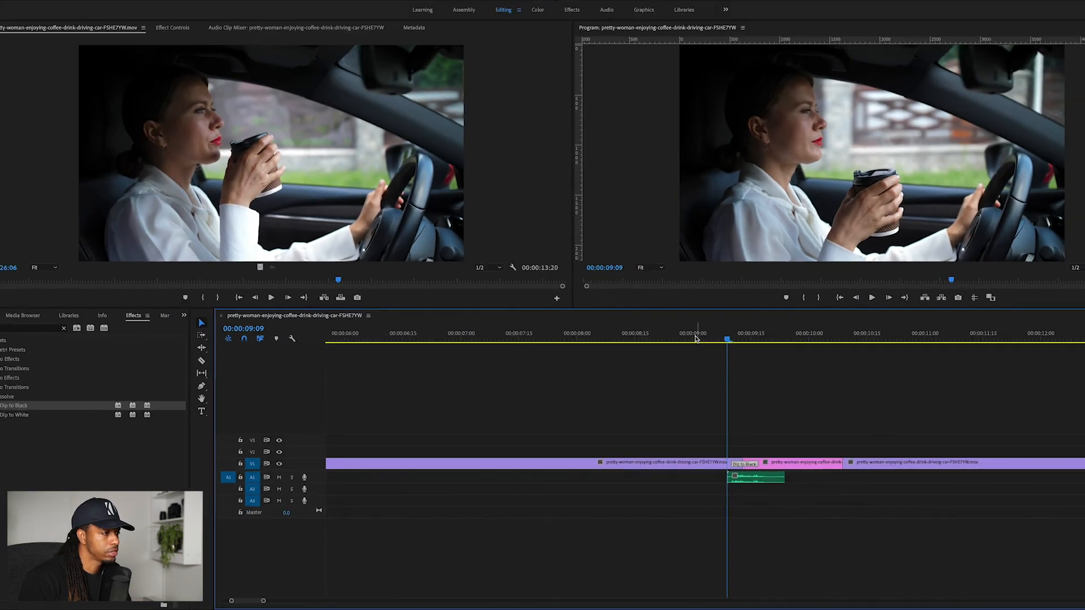
{"action": "left_click", "coordinate": [489, 125]}
{"action": "key", "text": "space"}
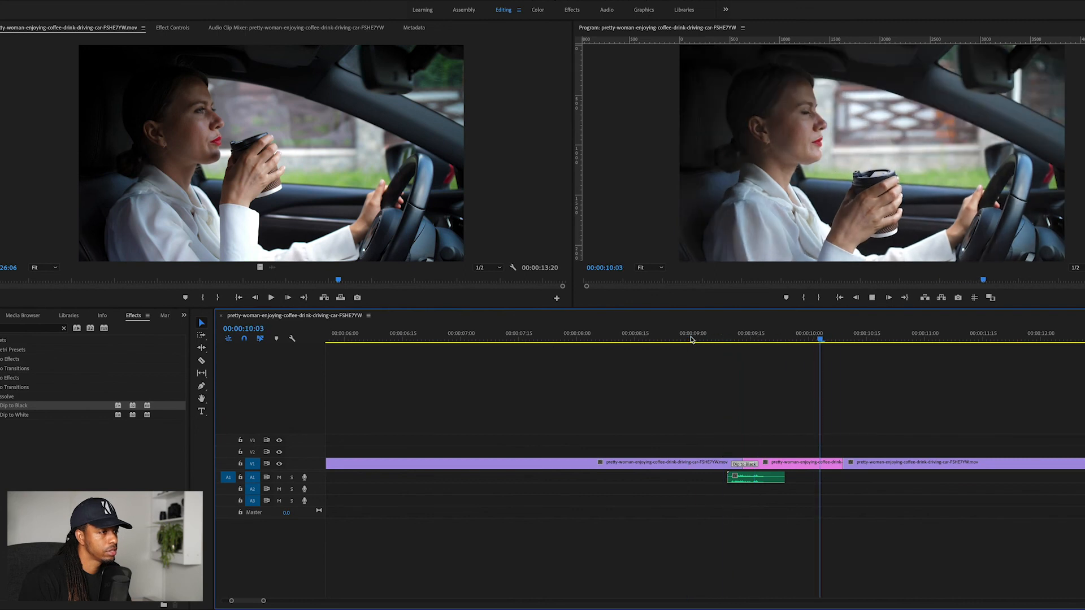
{"action": "key", "text": "space"}
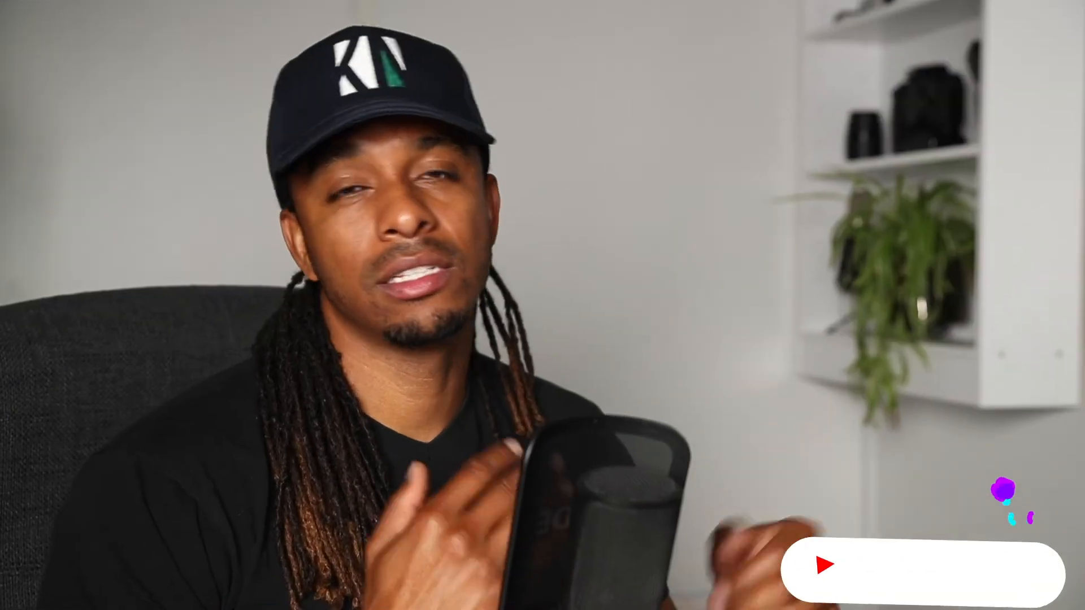